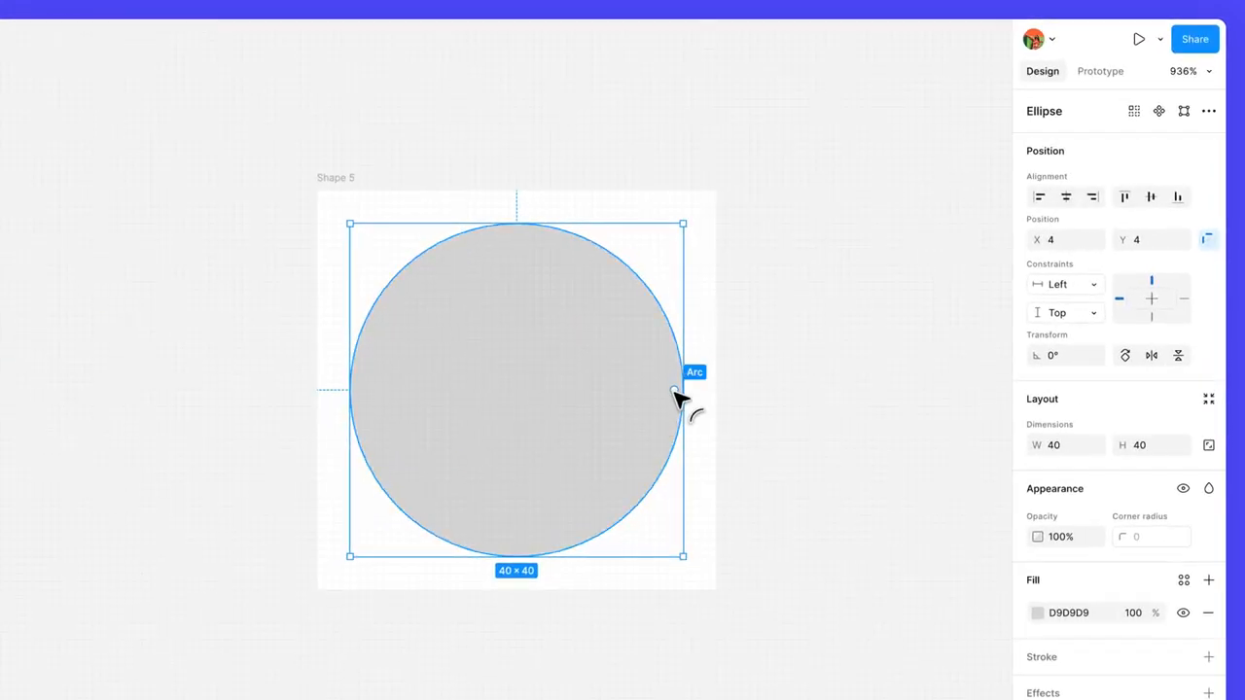
Turn the 40 × 40 circle into an arc with a start of 180°, a sweep of 25% and a ratio of 15%.
{"action": "left_click_drag", "start_coordinate": [674, 391], "coordinate": [601, 373]}
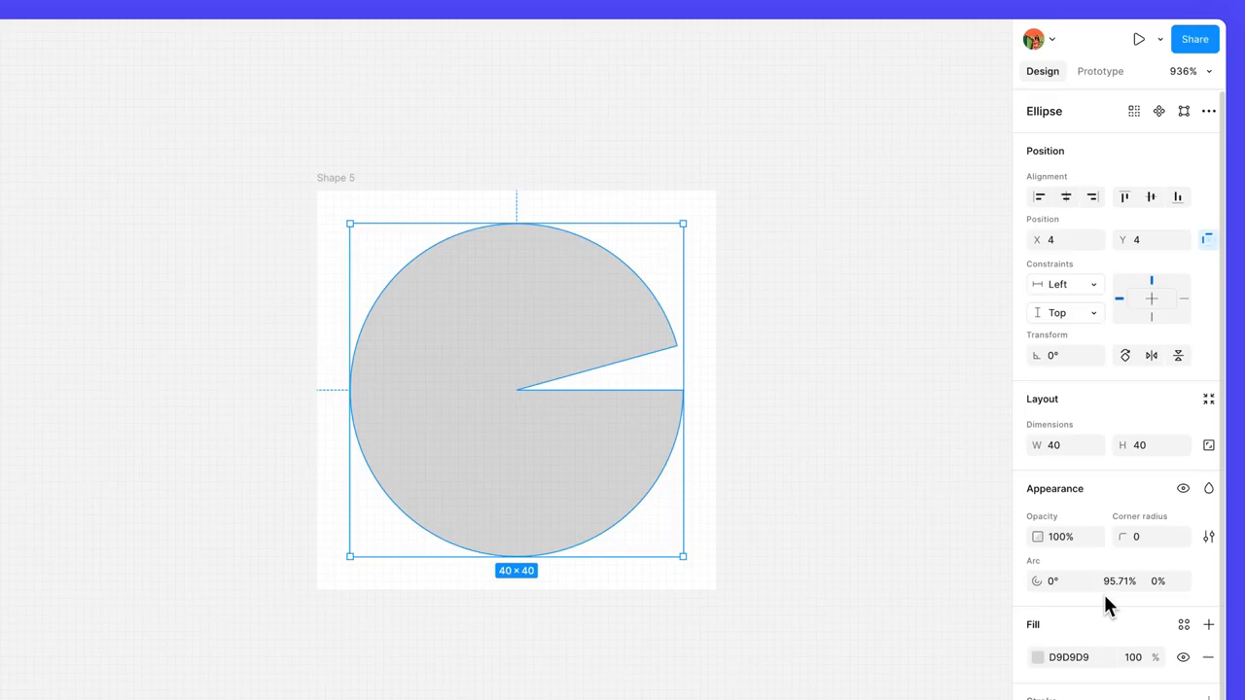
{"action": "left_click", "coordinate": [1064, 579]}
{"action": "type", "text": "180"}
{"action": "key", "text": "Return"}
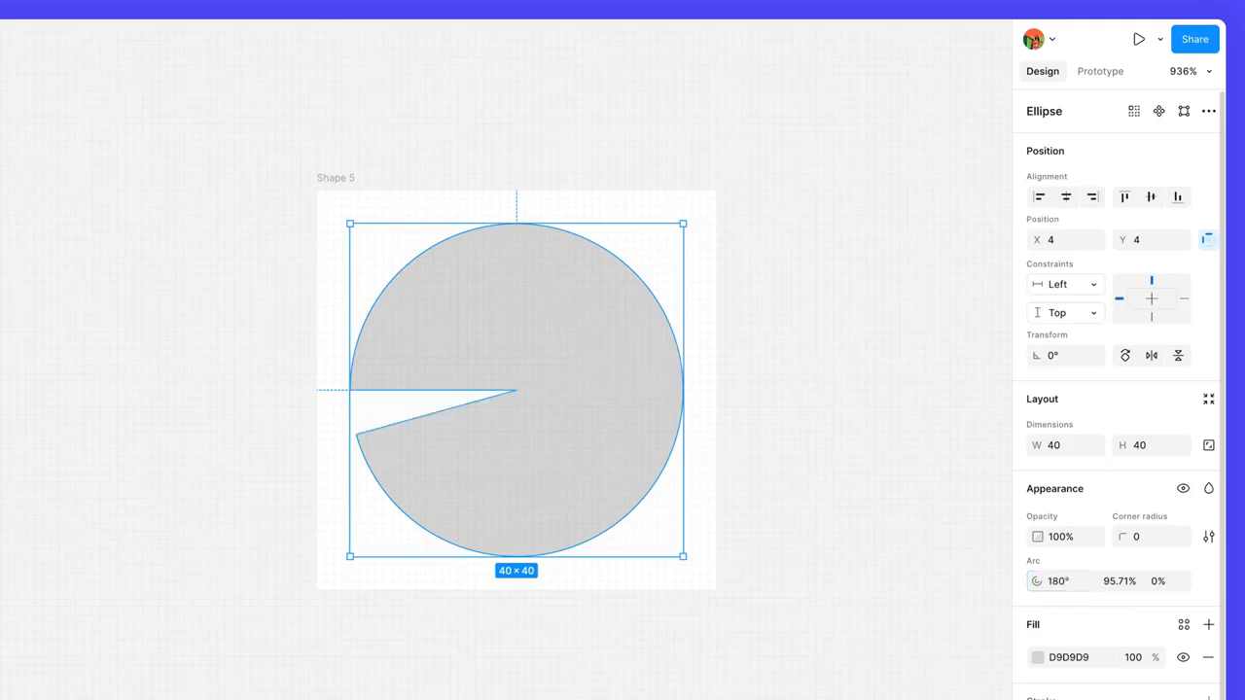
{"action": "left_click", "coordinate": [1121, 580]}
{"action": "type", "text": "25"}
{"action": "key", "text": "Return"}
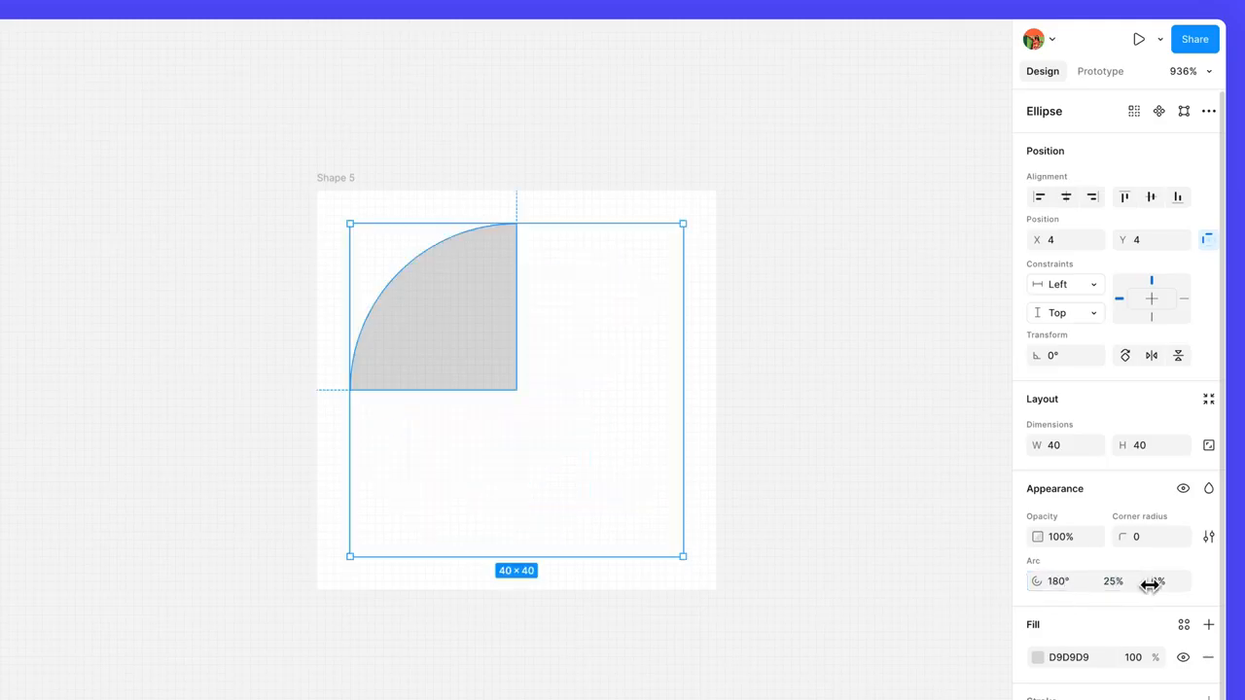
{"action": "left_click", "coordinate": [1163, 580]}
{"action": "type", "text": "15"}
{"action": "key", "text": "Return"}
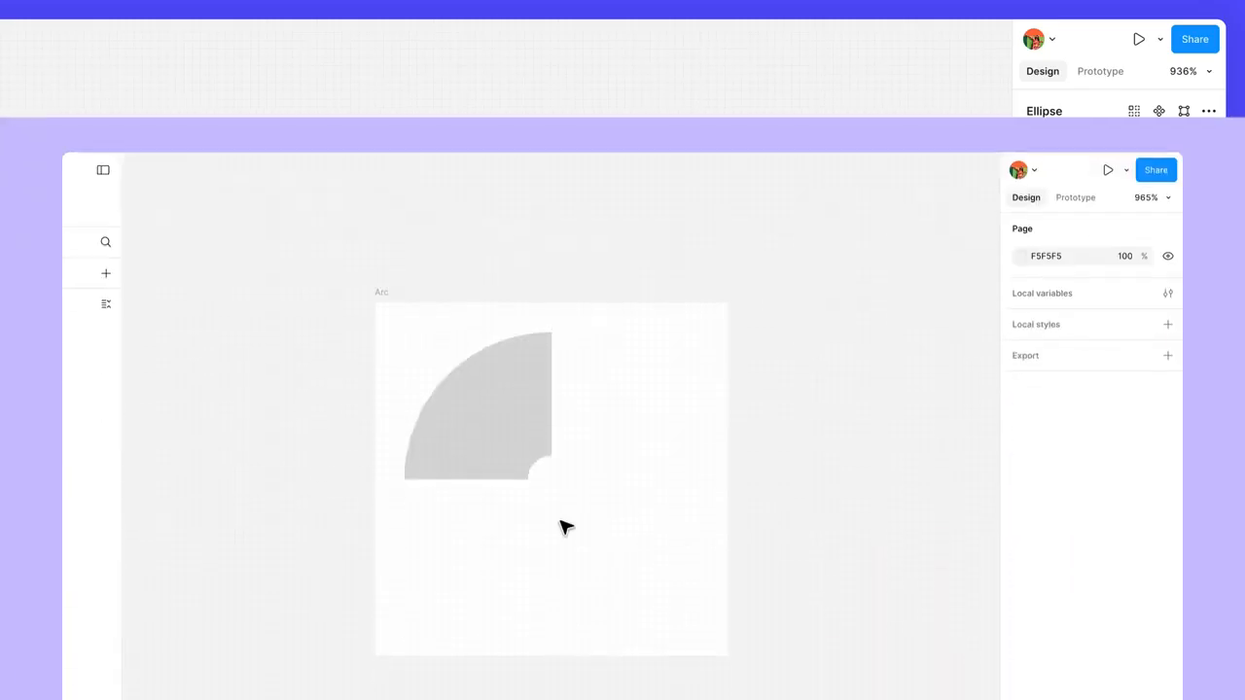
Extend the quarter arc's sweep to about -55% and enlarge its inner ratio to about 67%.
{"action": "left_click", "coordinate": [467, 473]}
{"action": "left_click_drag", "start_coordinate": [473, 479], "coordinate": [483, 543]}
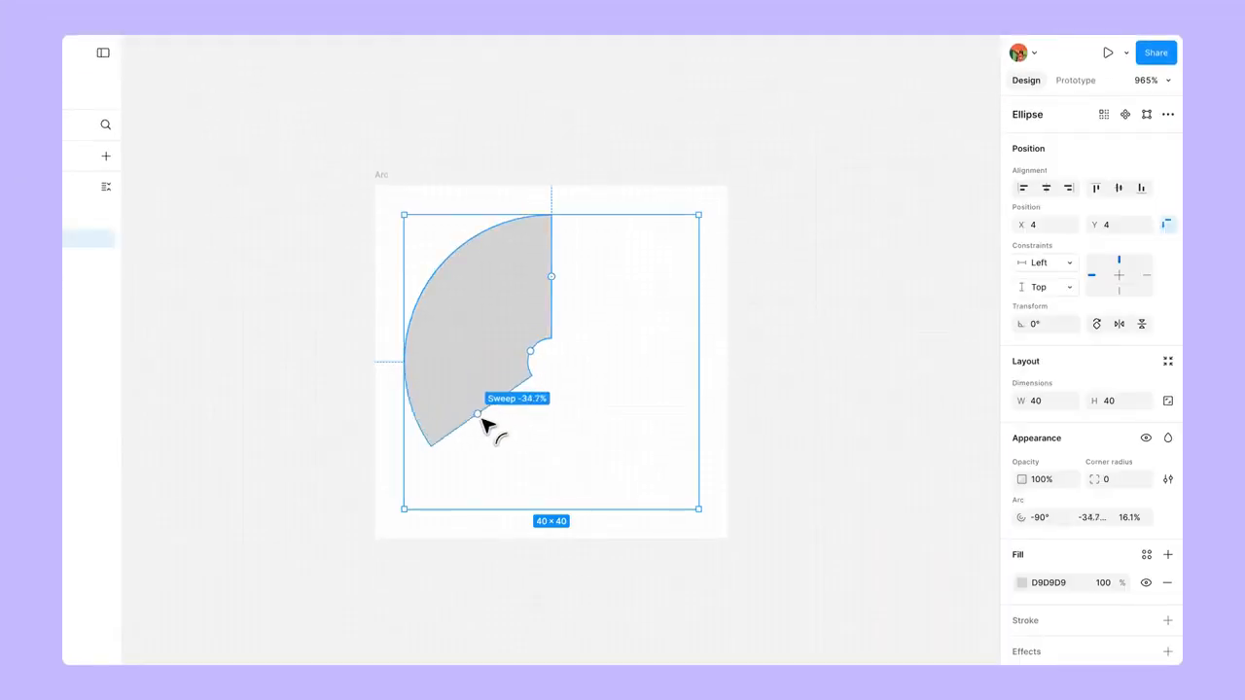
{"action": "left_click_drag", "start_coordinate": [483, 425], "coordinate": [581, 438]}
{"action": "left_click_drag", "start_coordinate": [533, 354], "coordinate": [453, 378]}
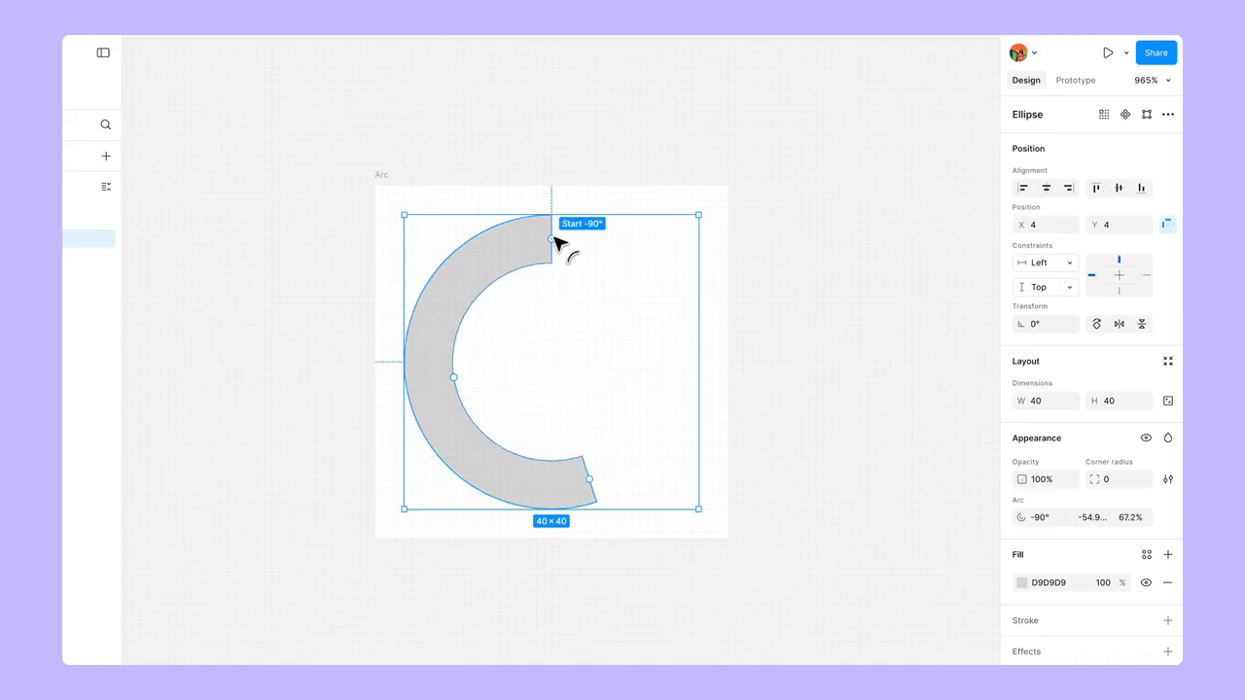
Rotate the arc's start to about 19°, extend its sweep to about -64% and thicken the band by lowering the ratio.
{"action": "left_click_drag", "start_coordinate": [554, 240], "coordinate": [644, 396]}
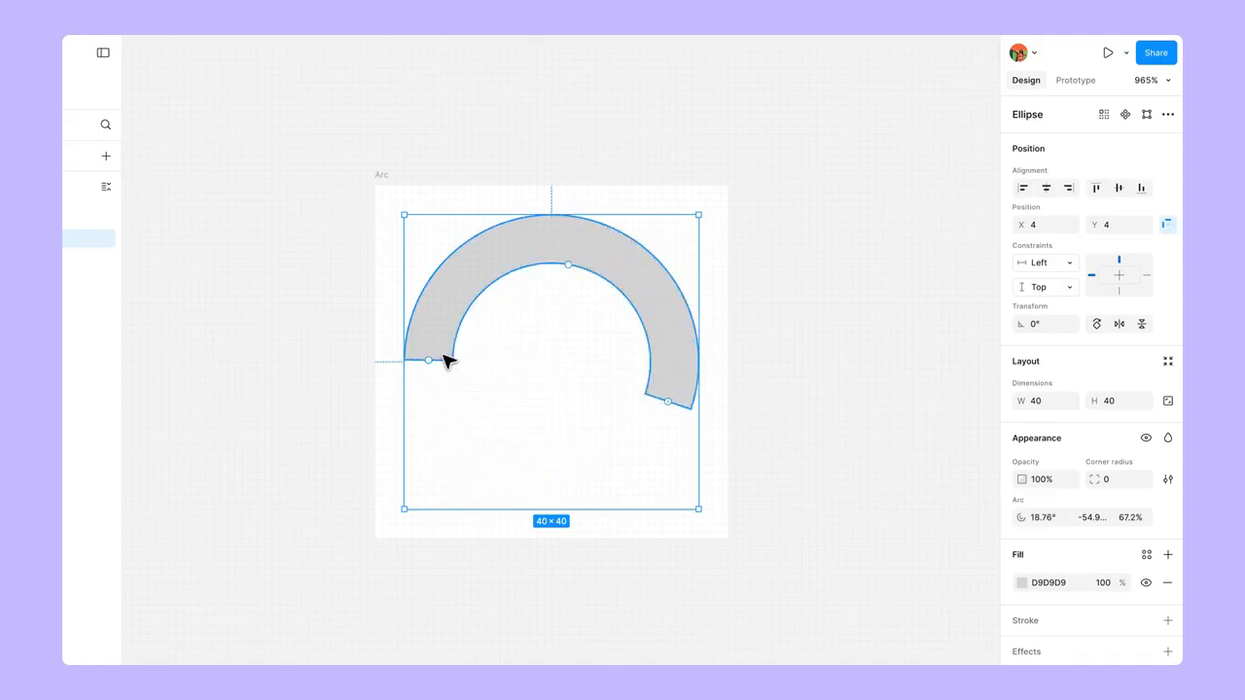
{"action": "left_click_drag", "start_coordinate": [431, 361], "coordinate": [476, 420]}
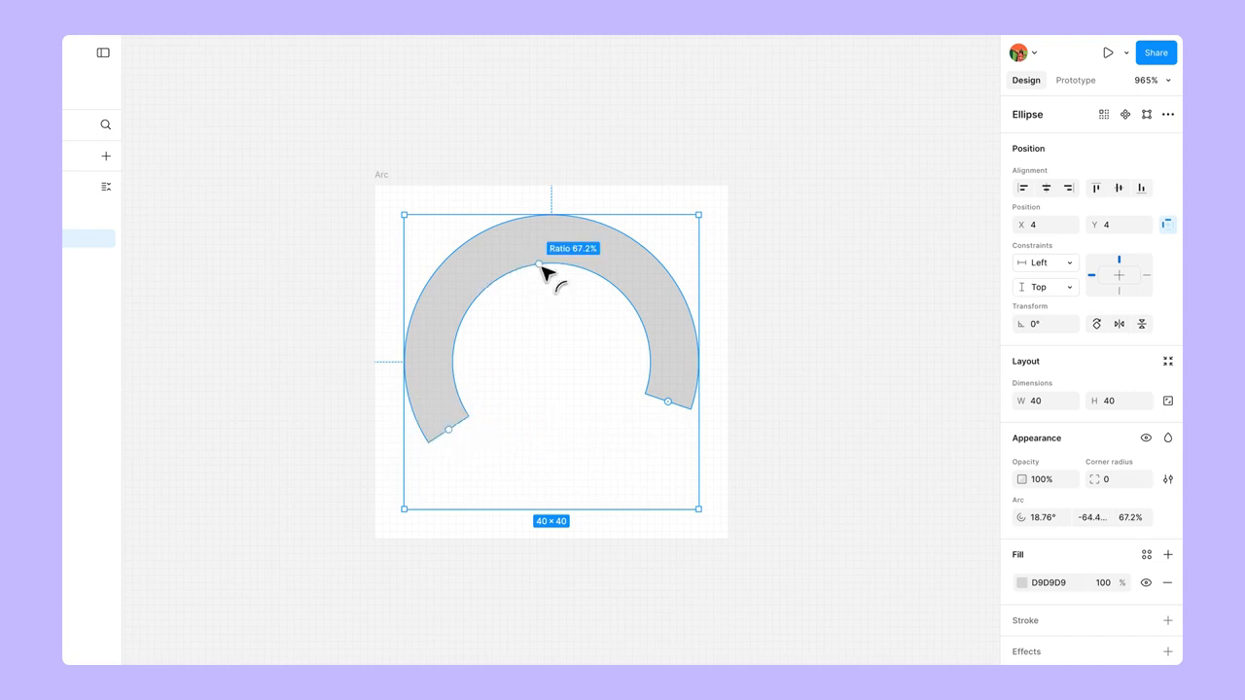
{"action": "left_click_drag", "start_coordinate": [548, 268], "coordinate": [545, 318]}
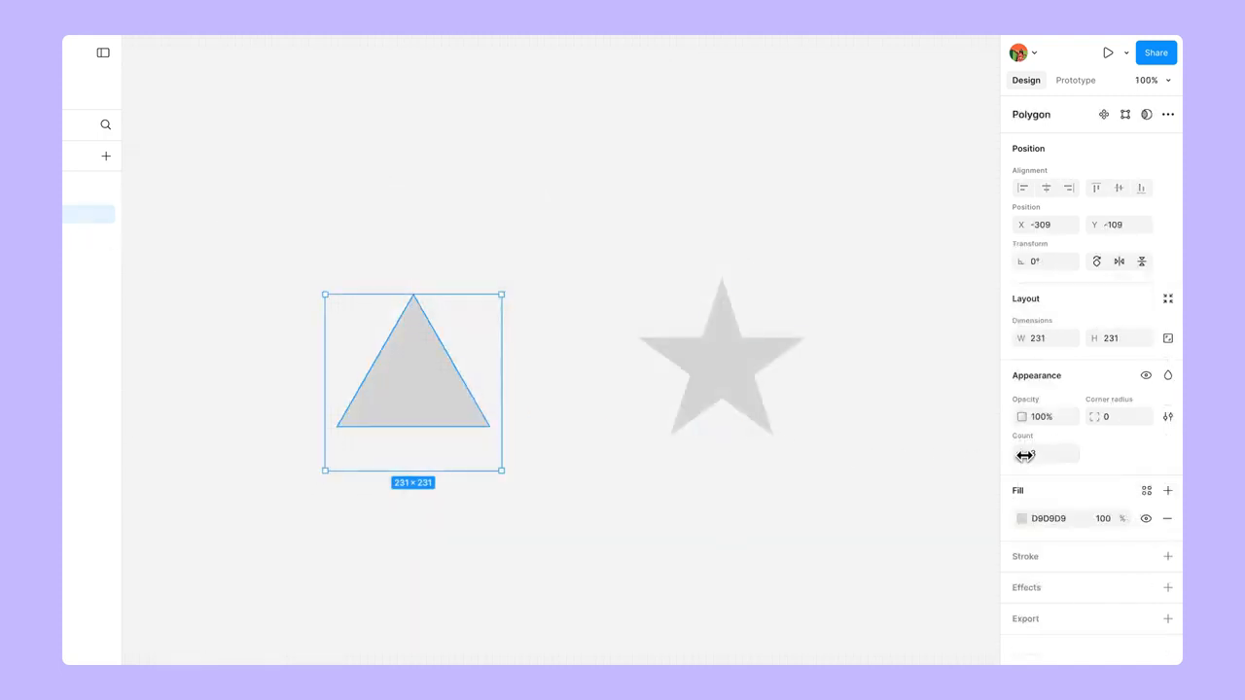
Set the triangle polygon's side count to 10.
{"action": "left_click", "coordinate": [1034, 454]}
{"action": "type", "text": "10"}
{"action": "key", "text": "Return"}
Select the star and set its point count to 4.
{"action": "left_click", "coordinate": [764, 408]}
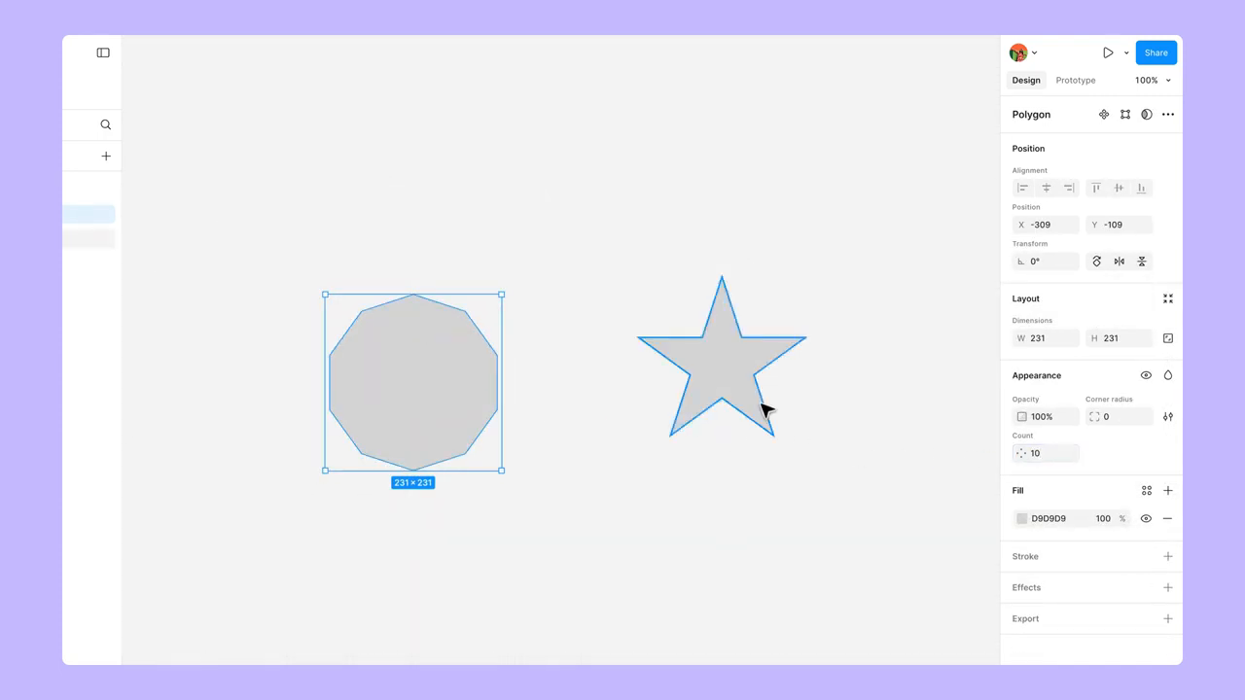
{"action": "left_click", "coordinate": [1041, 457]}
{"action": "type", "text": "4"}
{"action": "key", "text": "Return"}
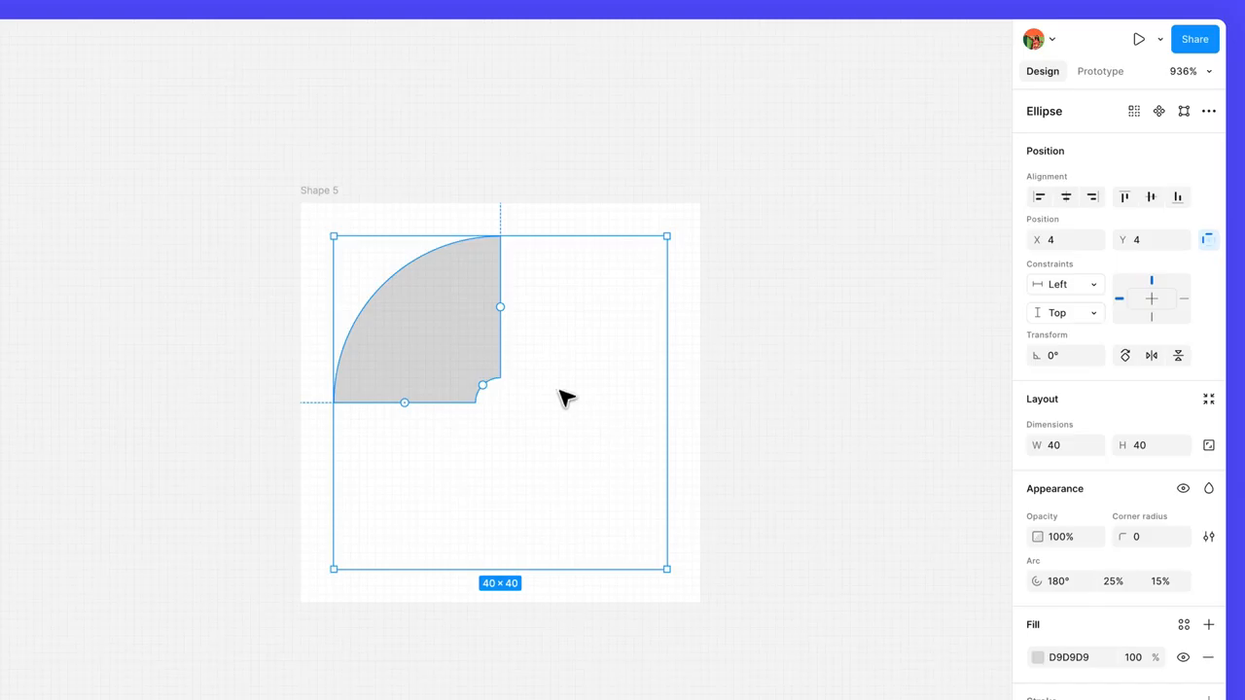
Flatten the quarter arc into a vector path and resize it to 40 wide by 40 high.
{"action": "right_click", "coordinate": [493, 348]}
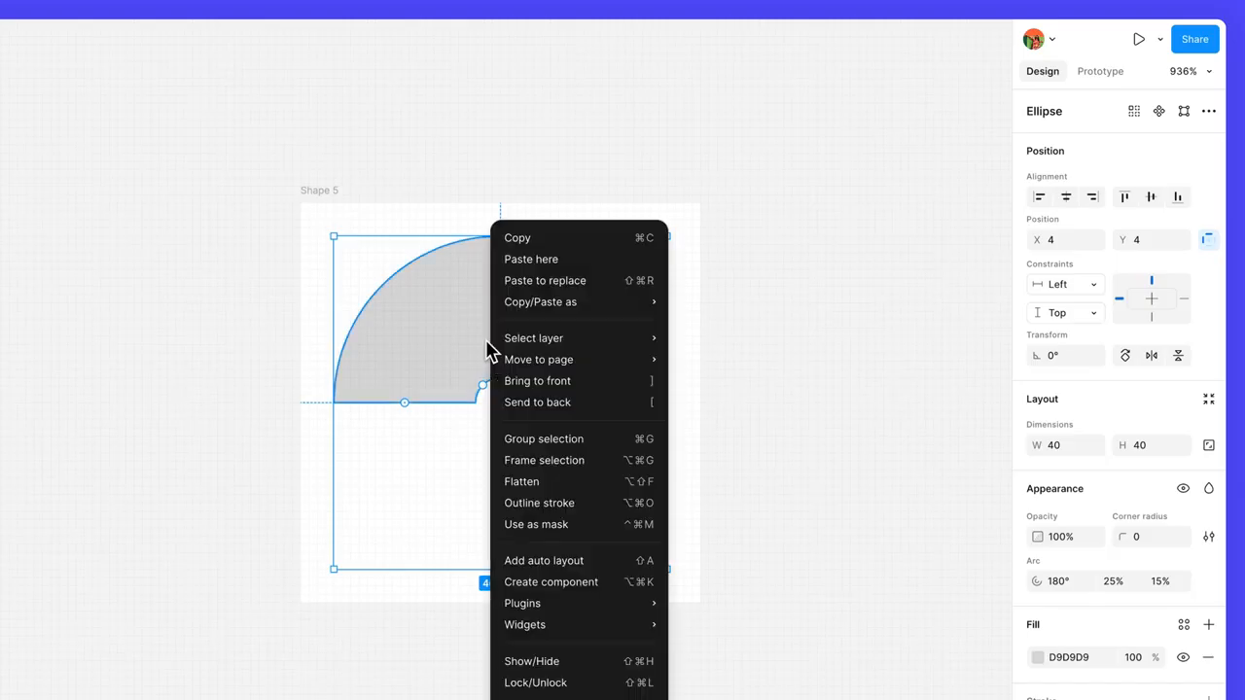
{"action": "left_click", "coordinate": [562, 487]}
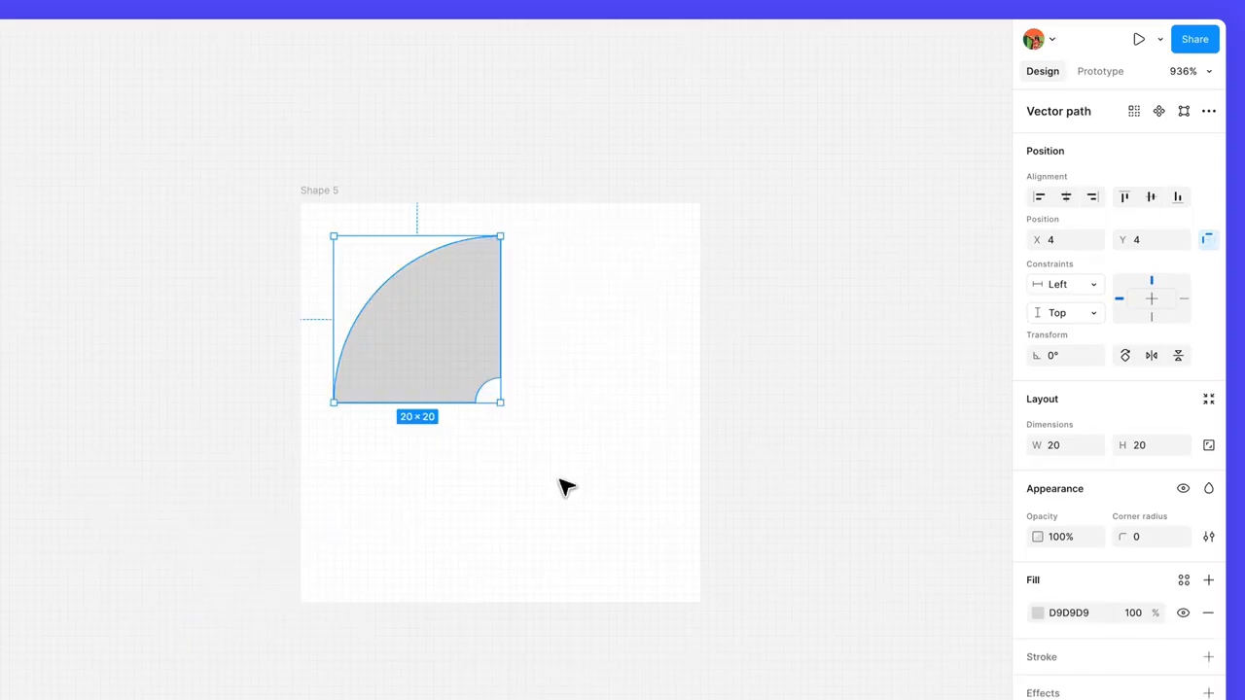
{"action": "left_click", "coordinate": [1064, 446]}
{"action": "type", "text": "40"}
{"action": "key", "text": "Return"}
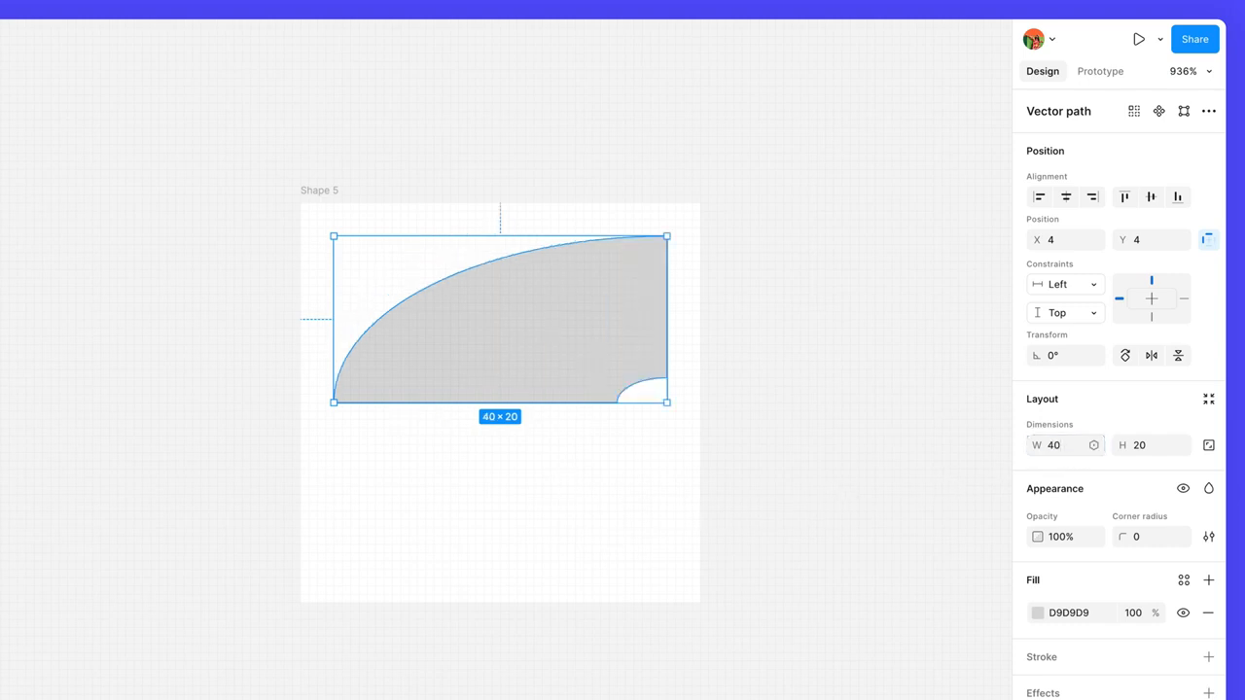
{"action": "left_click", "coordinate": [1138, 445]}
{"action": "type", "text": "40"}
{"action": "key", "text": "Return"}
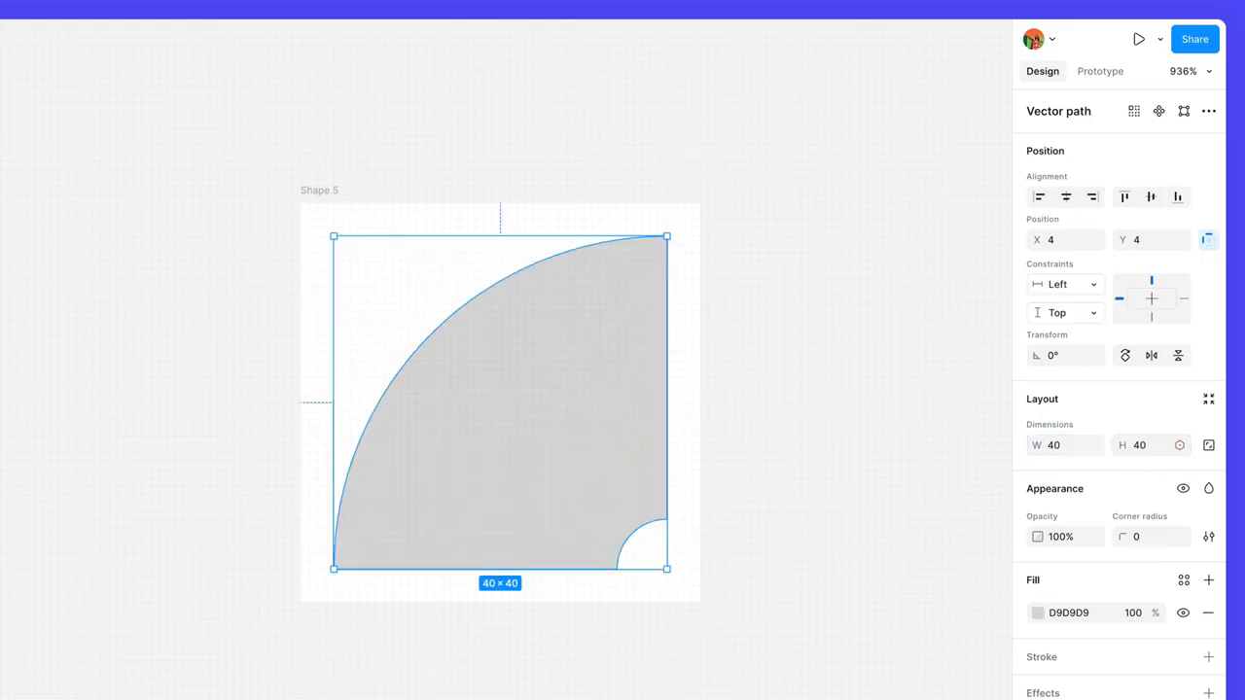
Center the shape horizontally and vertically in its frame, and rename the frame Slice.
{"action": "left_click", "coordinate": [1067, 193]}
{"action": "left_click", "coordinate": [1161, 198]}
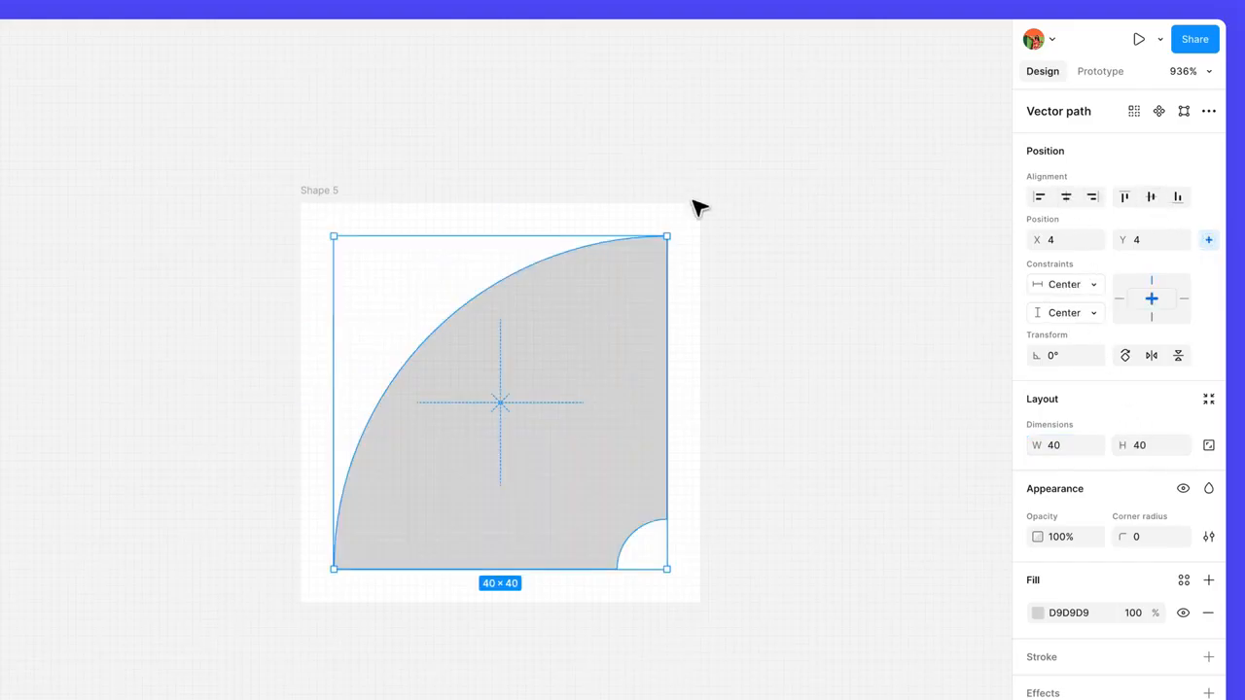
{"action": "double_click", "coordinate": [314, 190]}
{"action": "type", "text": "Slice"}
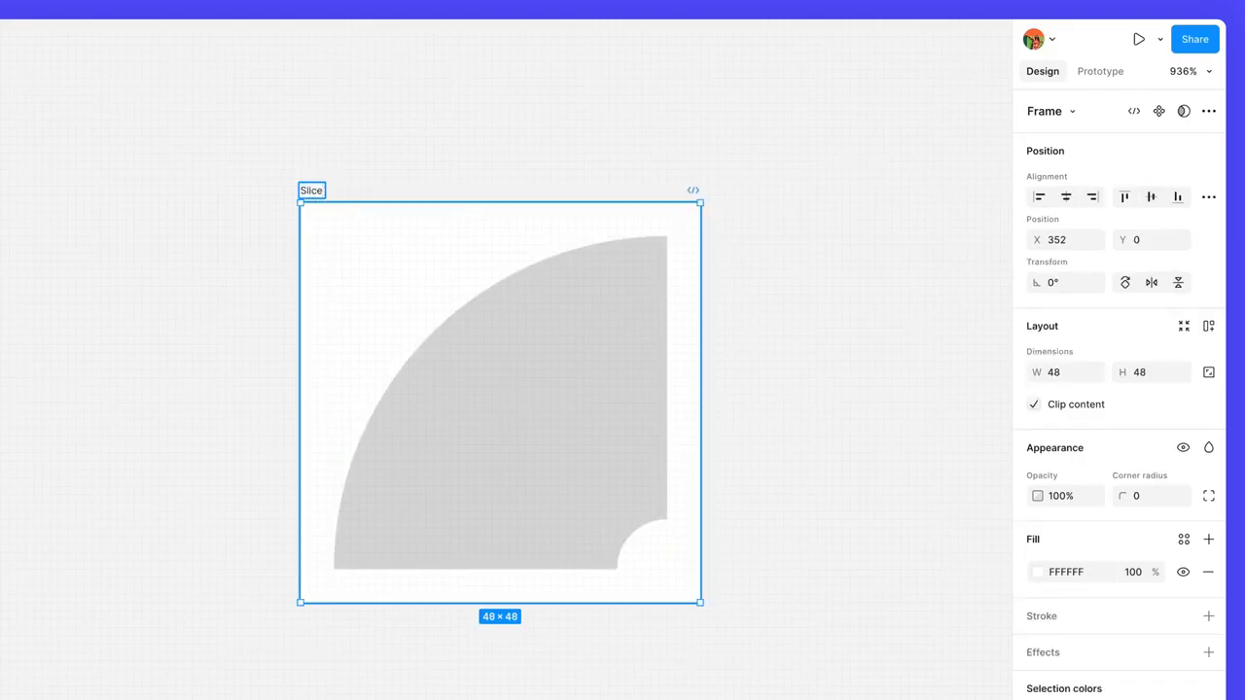
{"action": "key", "text": "Return"}
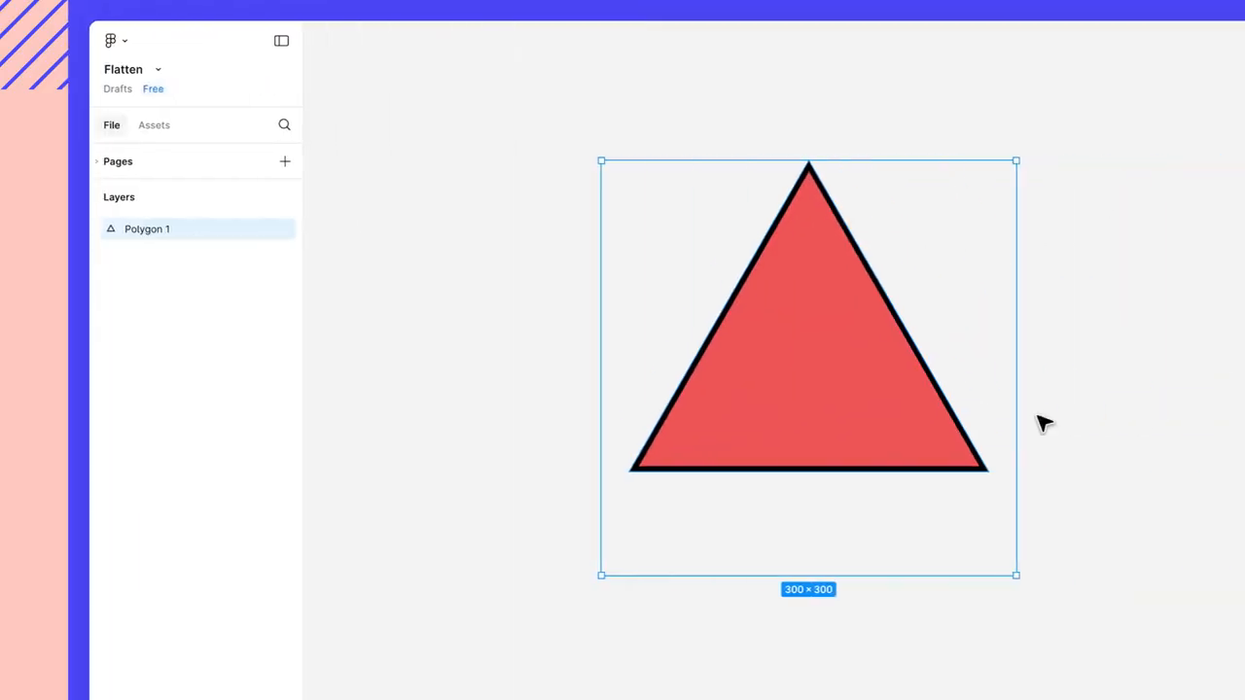
Flatten the red triangle with the black stroke.
{"action": "right_click", "coordinate": [770, 321]}
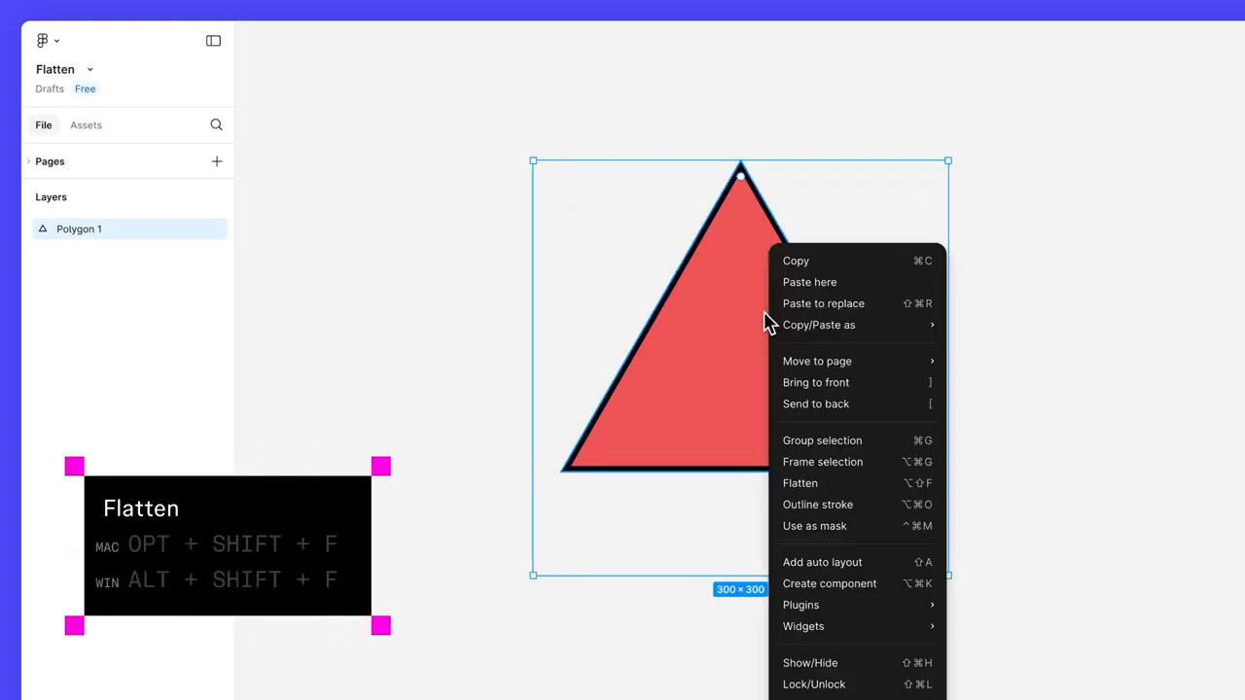
{"action": "left_click", "coordinate": [864, 490]}
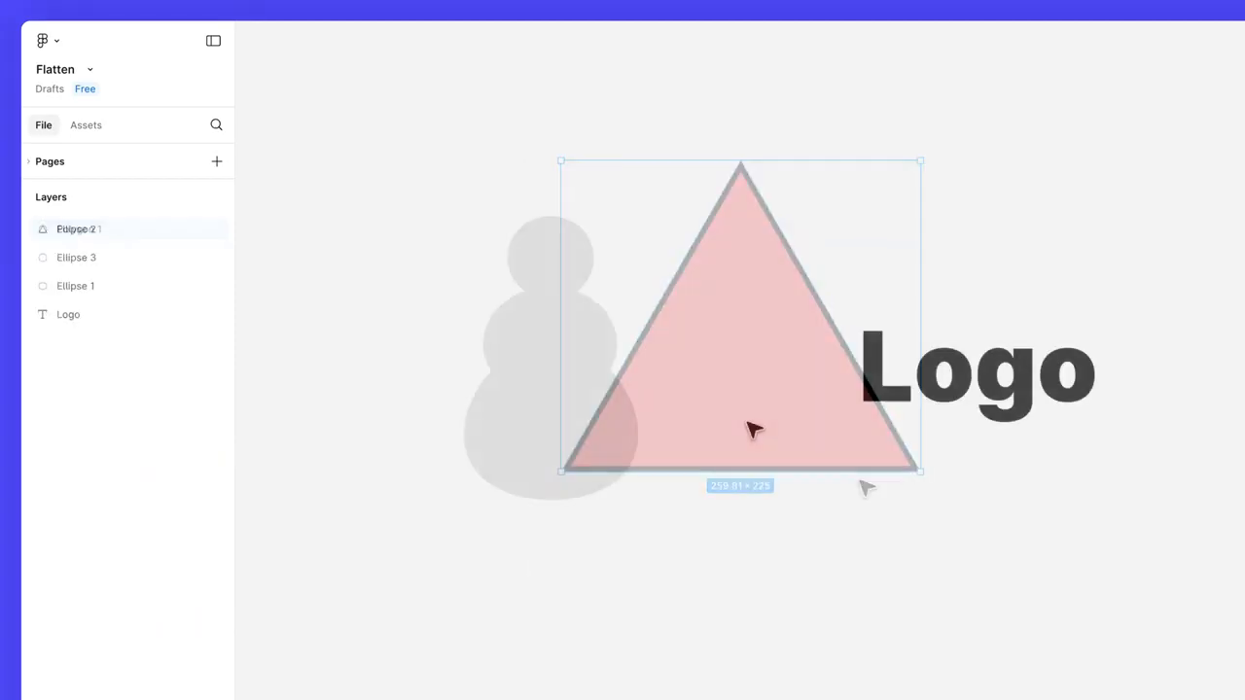
Select the three stacked ellipses and flatten them into a single vector.
{"action": "left_click", "coordinate": [580, 281]}
{"action": "left_click", "coordinate": [589, 398], "text": "shift"}
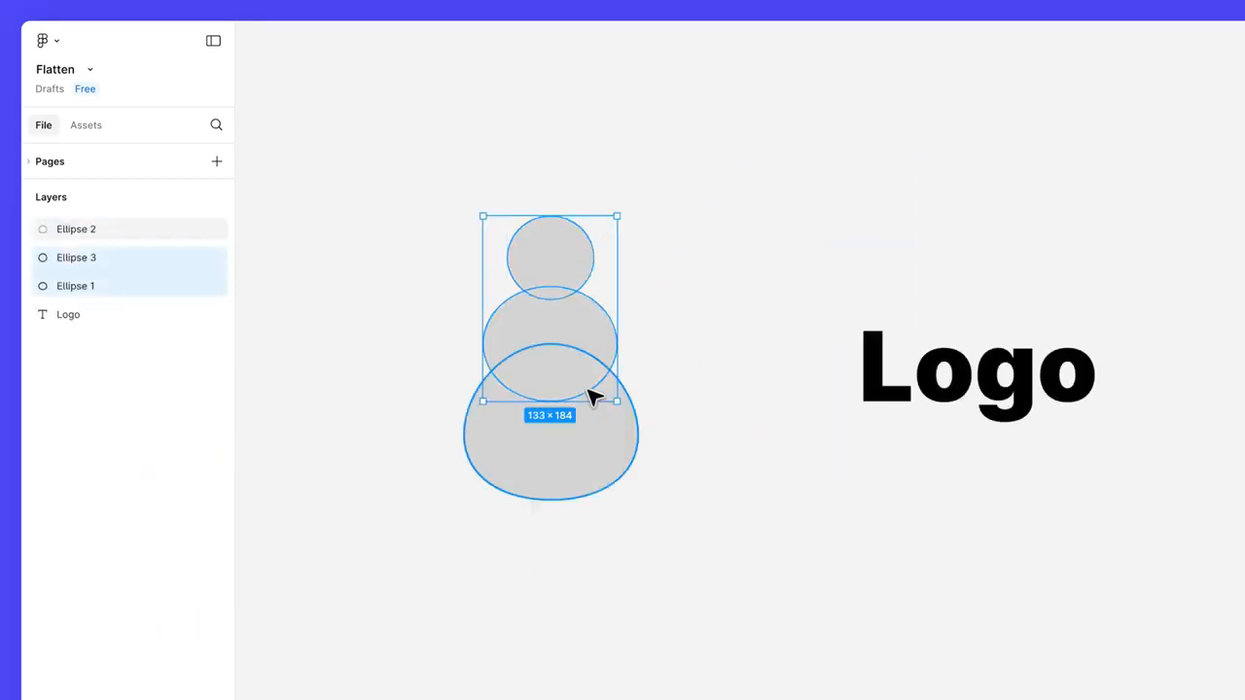
{"action": "left_click", "coordinate": [592, 467], "text": "shift"}
{"action": "right_click", "coordinate": [580, 336]}
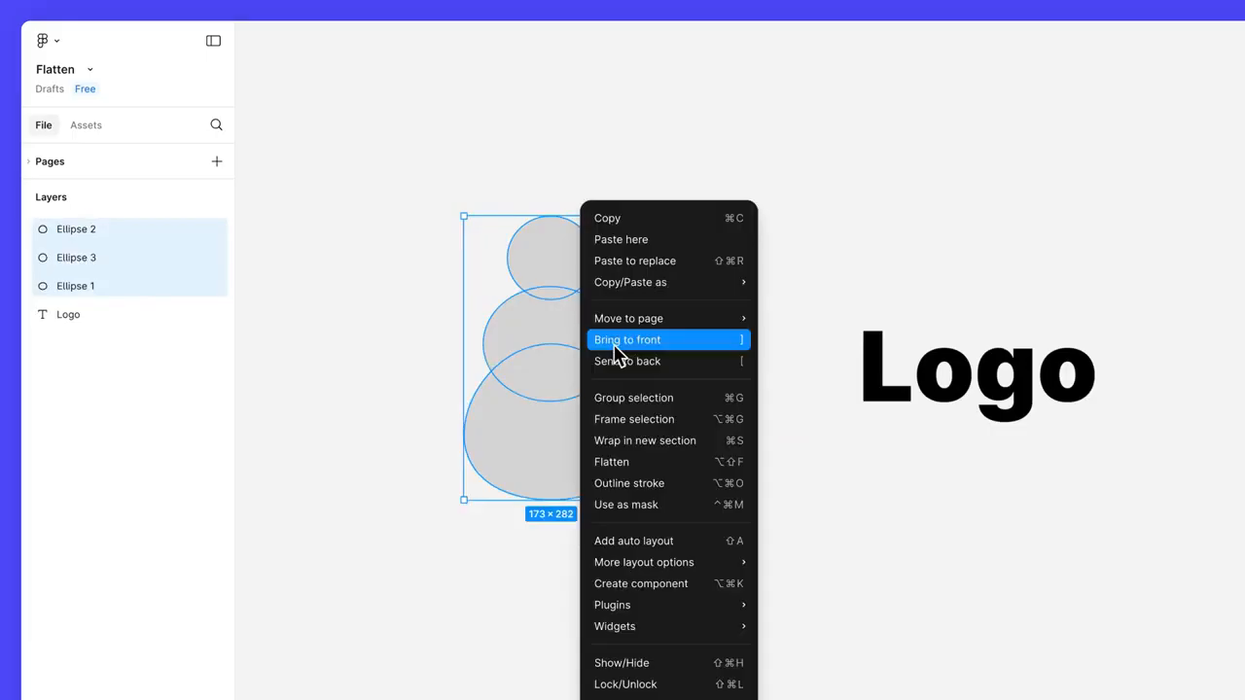
{"action": "left_click", "coordinate": [653, 463]}
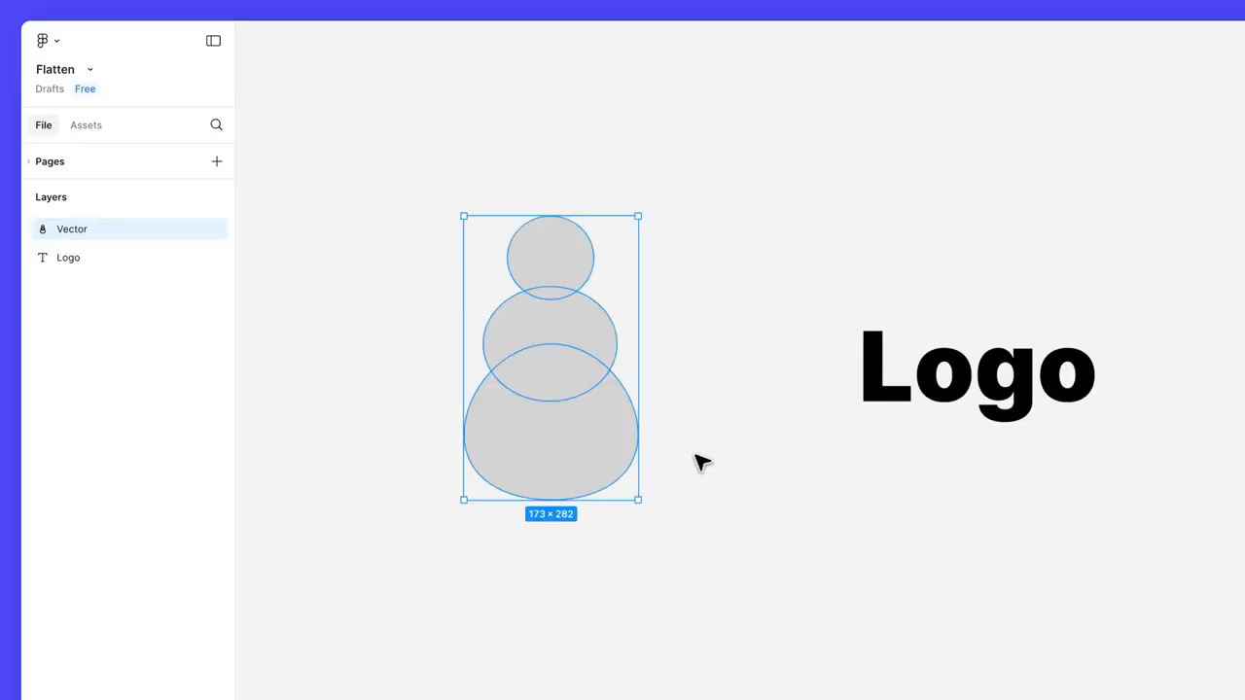
Flatten the Logo text into a vector and stretch the top of the letter L upward in vector editing.
{"action": "left_click", "coordinate": [924, 401]}
{"action": "right_click", "coordinate": [936, 397]}
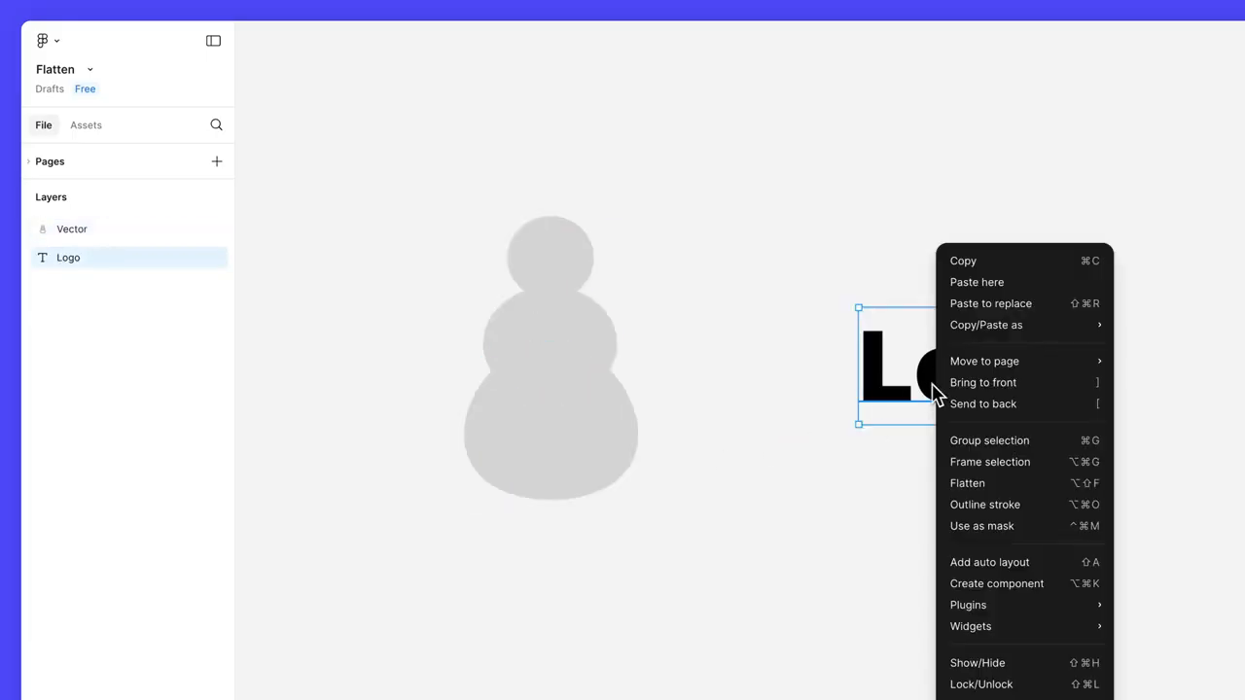
{"action": "left_click", "coordinate": [992, 487]}
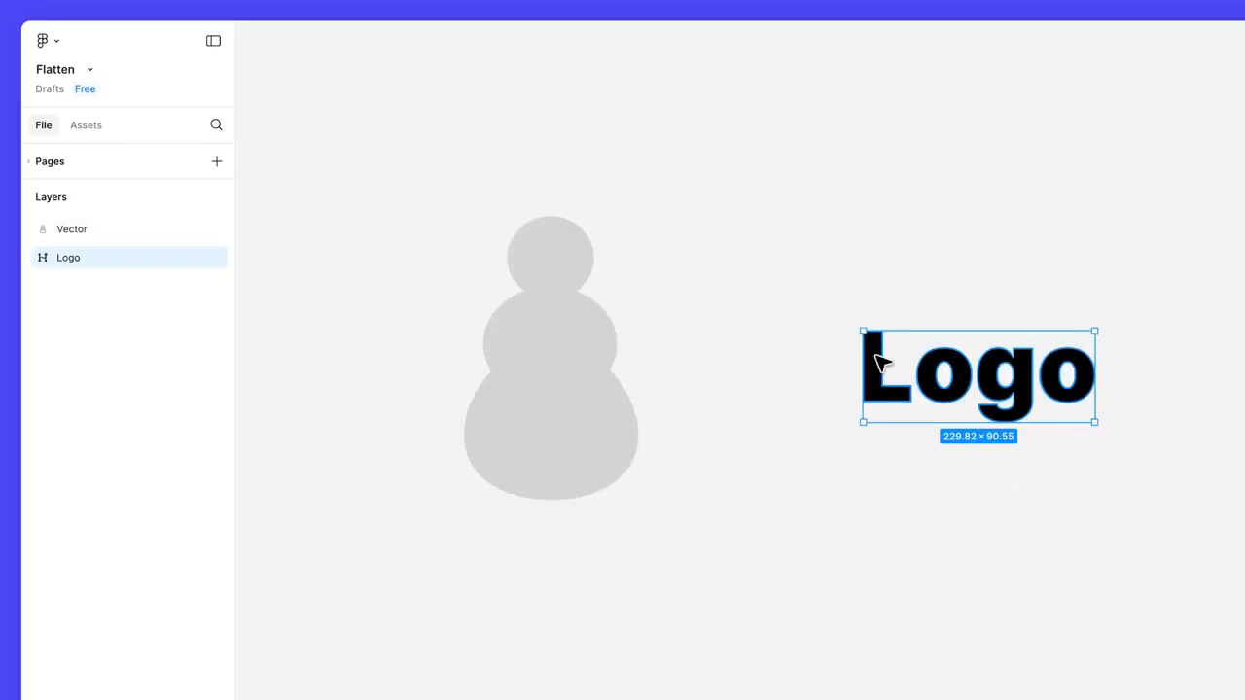
{"action": "double_click", "coordinate": [887, 356]}
{"action": "left_click_drag", "start_coordinate": [903, 341], "coordinate": [874, 225]}
{"action": "key", "text": "Escape"}
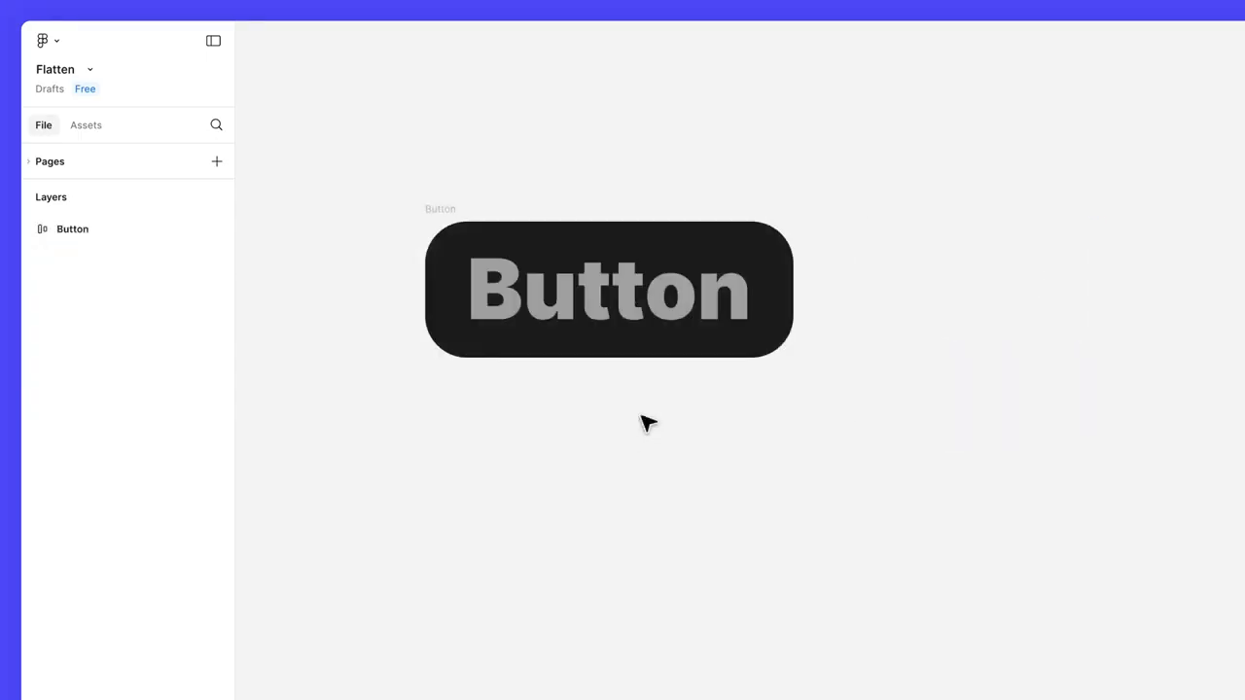
Flatten the Button frame and undo the flattening.
{"action": "left_click", "coordinate": [453, 211]}
{"action": "right_click", "coordinate": [454, 212]}
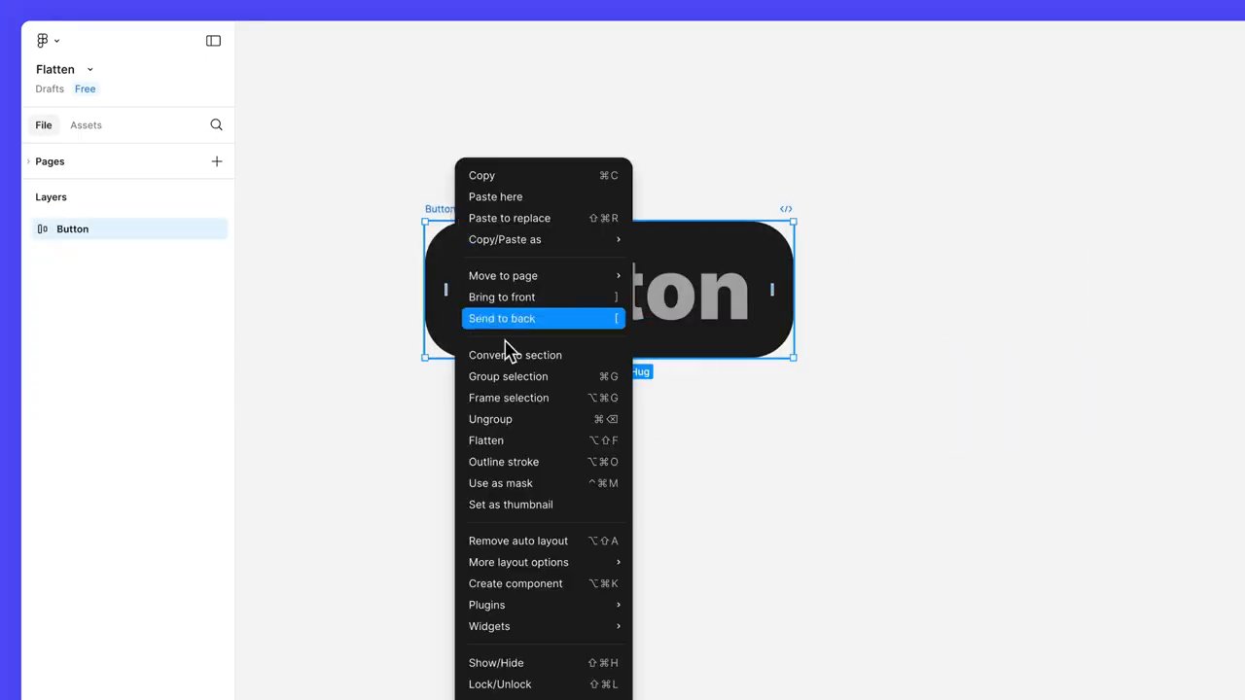
{"action": "left_click", "coordinate": [516, 443]}
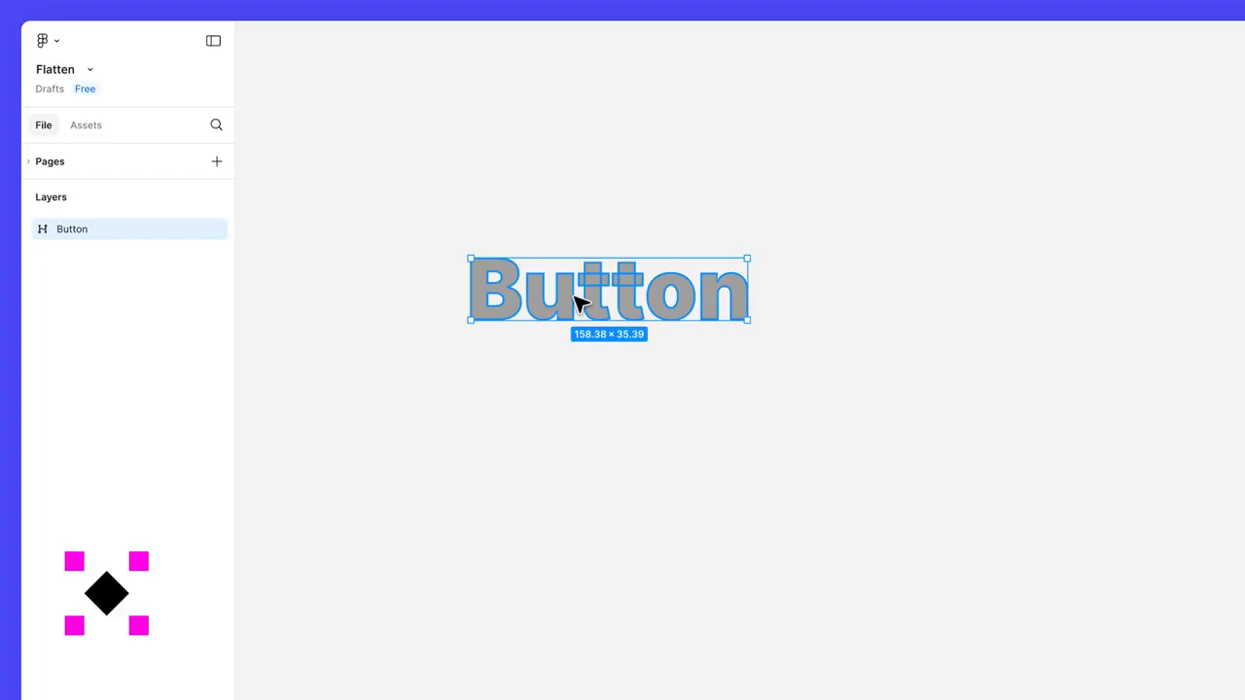
{"action": "key", "text": "ctrl+z"}
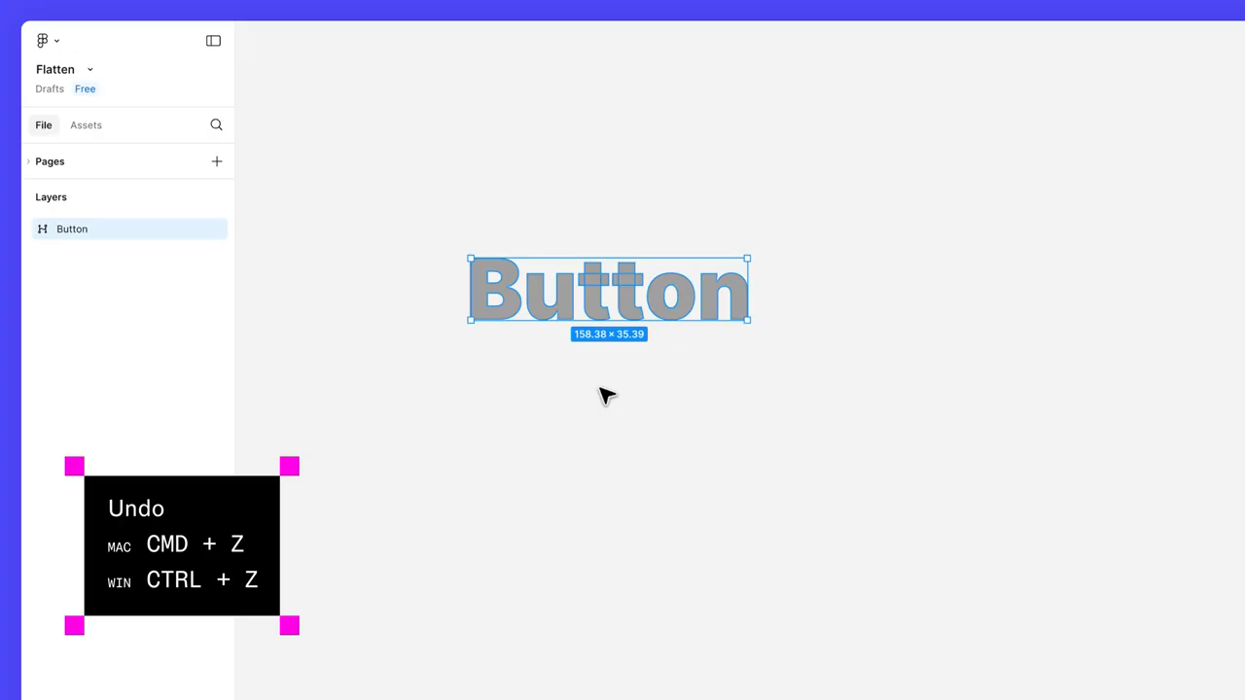
{"action": "key", "text": "ctrl+z"}
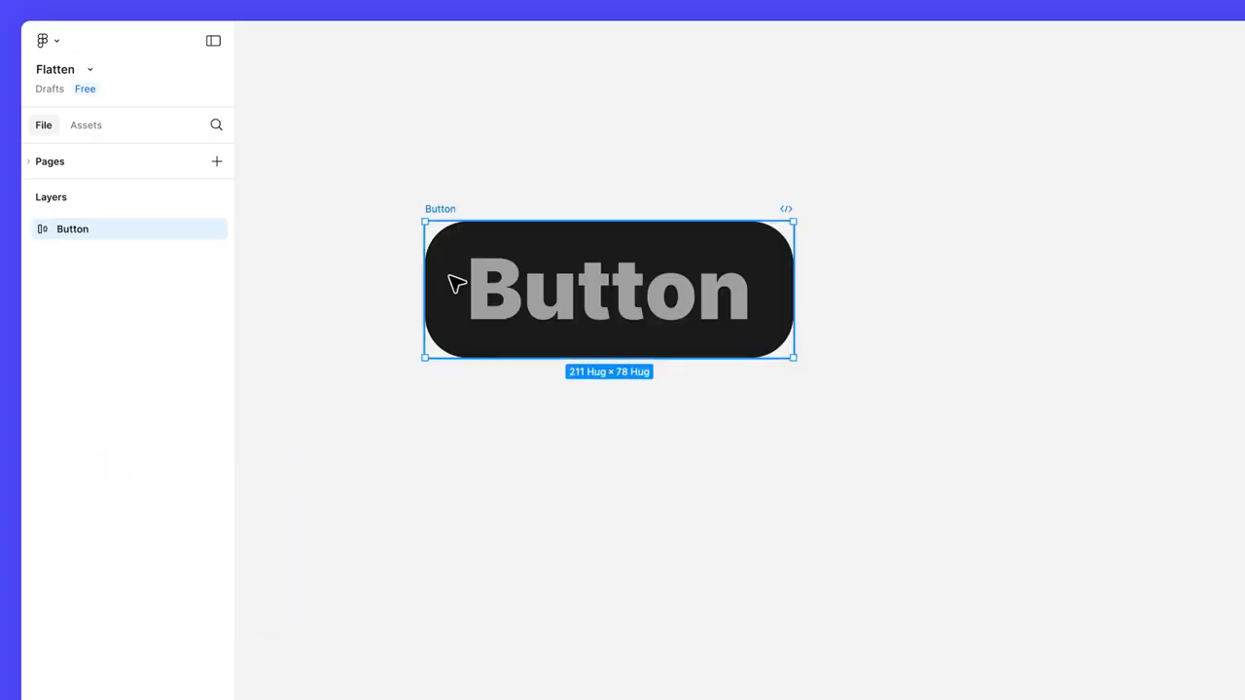
{"action": "left_click", "coordinate": [90, 70]}
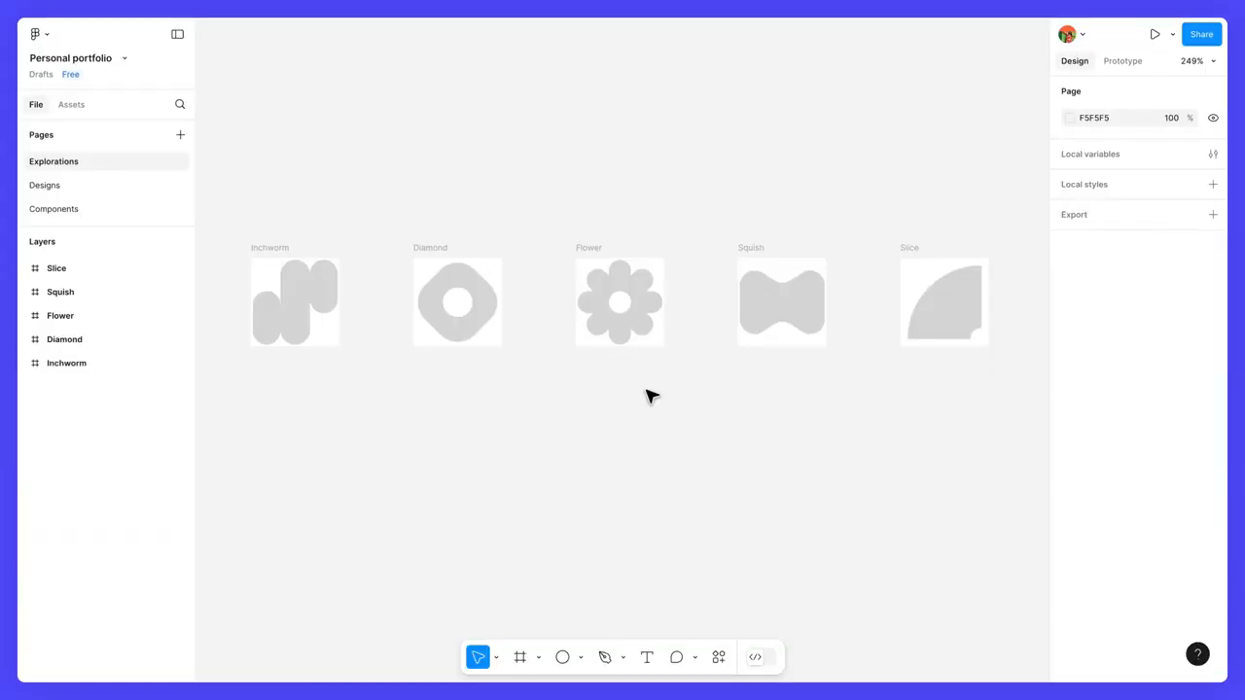
Remove the white fill from all five shape frames and turn each frame into its own component.
{"action": "left_click_drag", "start_coordinate": [993, 397], "coordinate": [249, 239]}
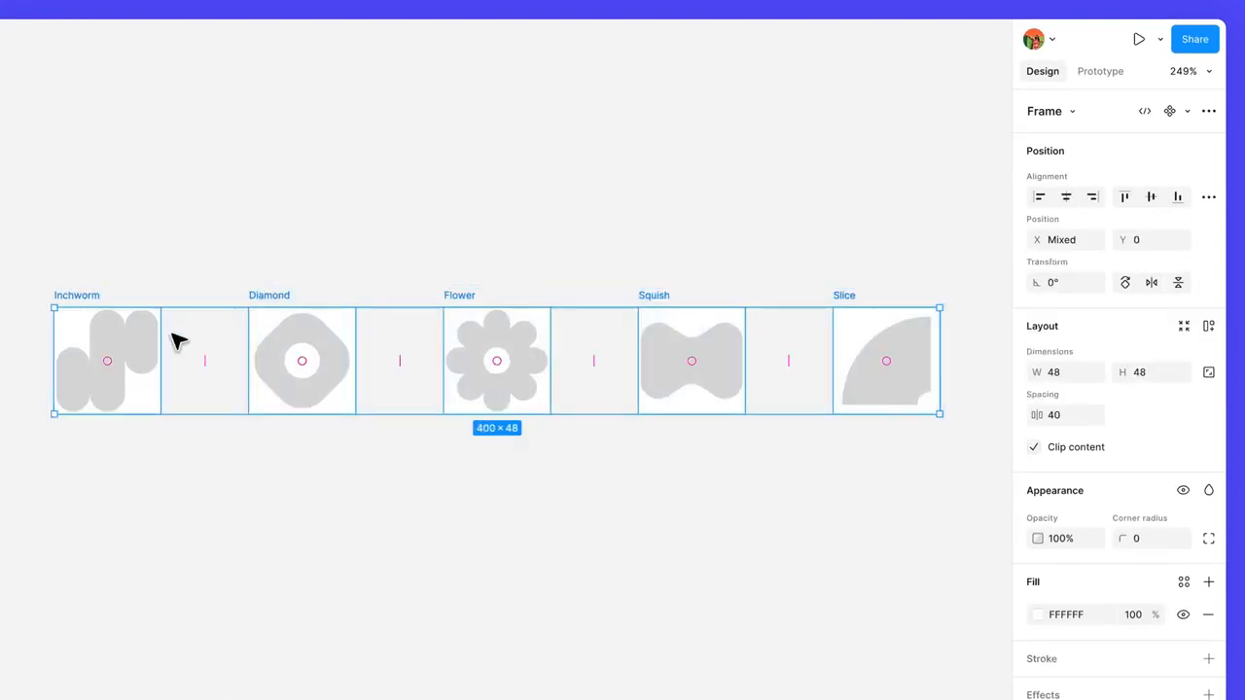
{"action": "left_click", "coordinate": [1207, 620]}
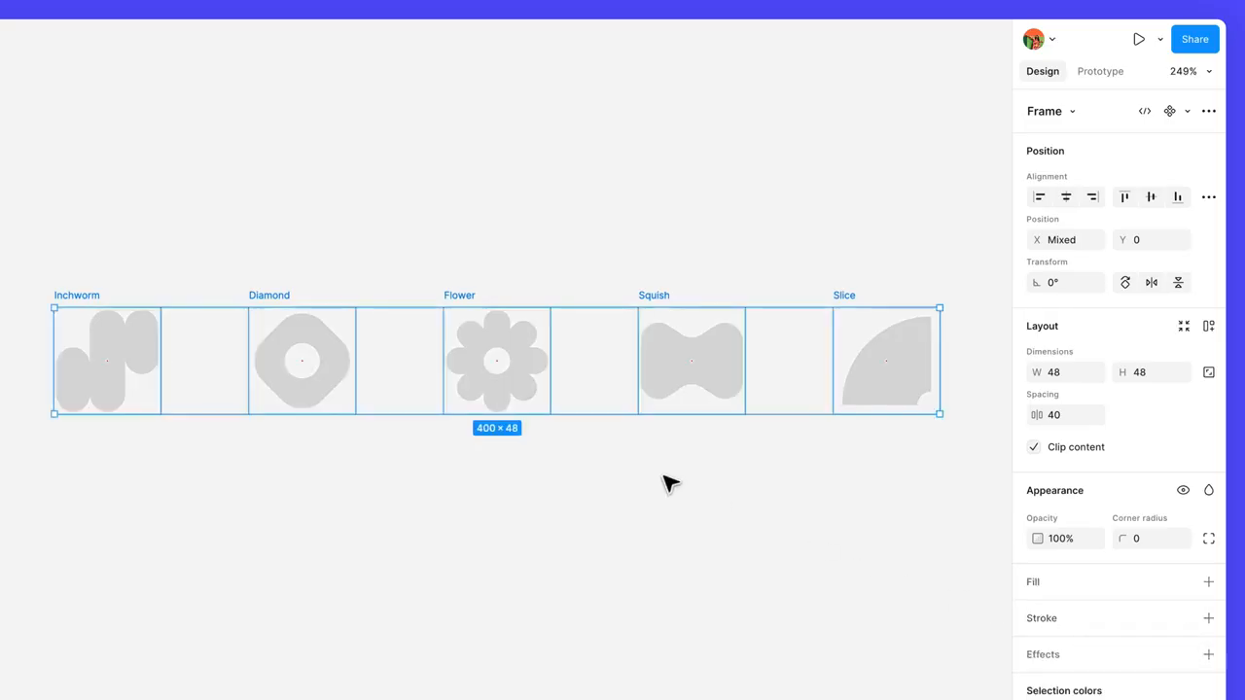
{"action": "left_click", "coordinate": [1186, 111]}
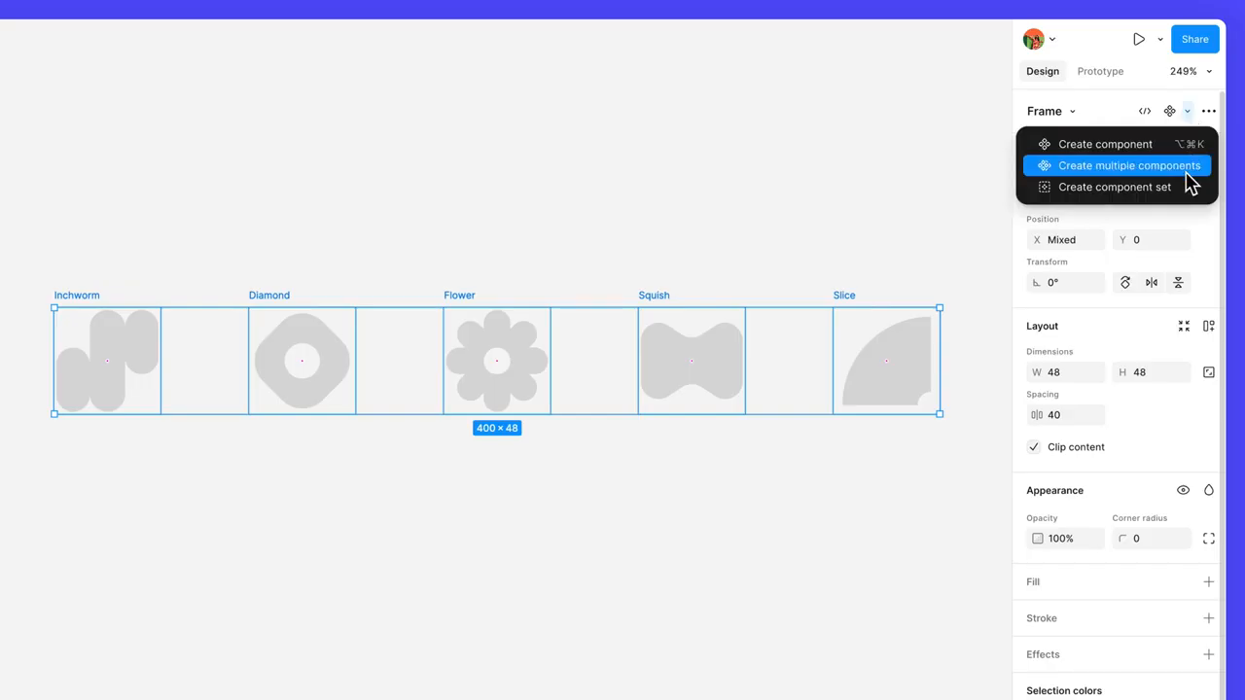
{"action": "left_click", "coordinate": [1189, 168]}
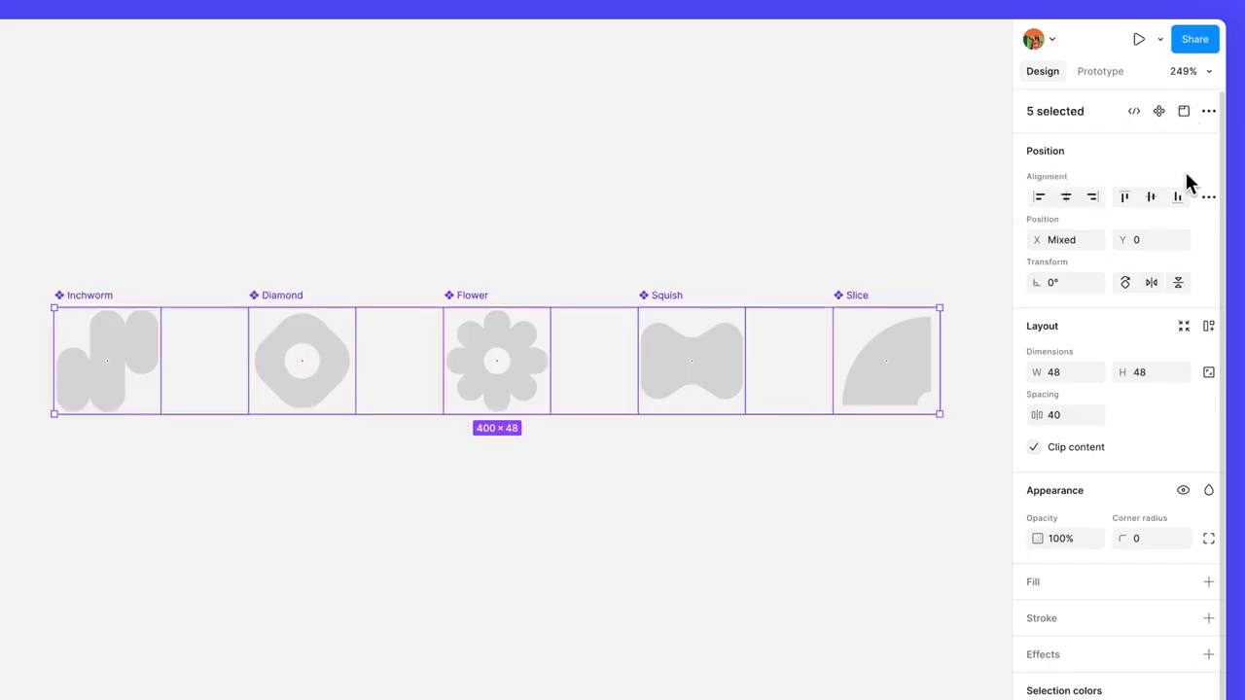
Move the five shape components to the Components page.
{"action": "right_click", "coordinate": [722, 360]}
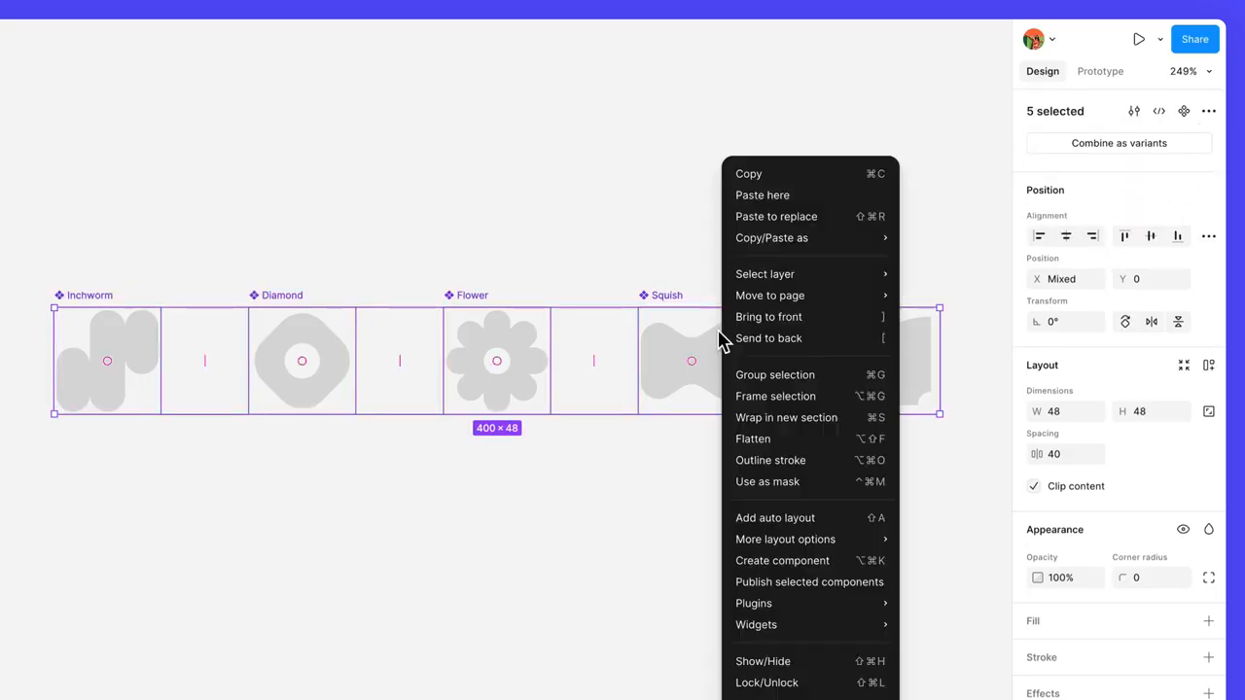
{"action": "mouse_move", "coordinate": [835, 308]}
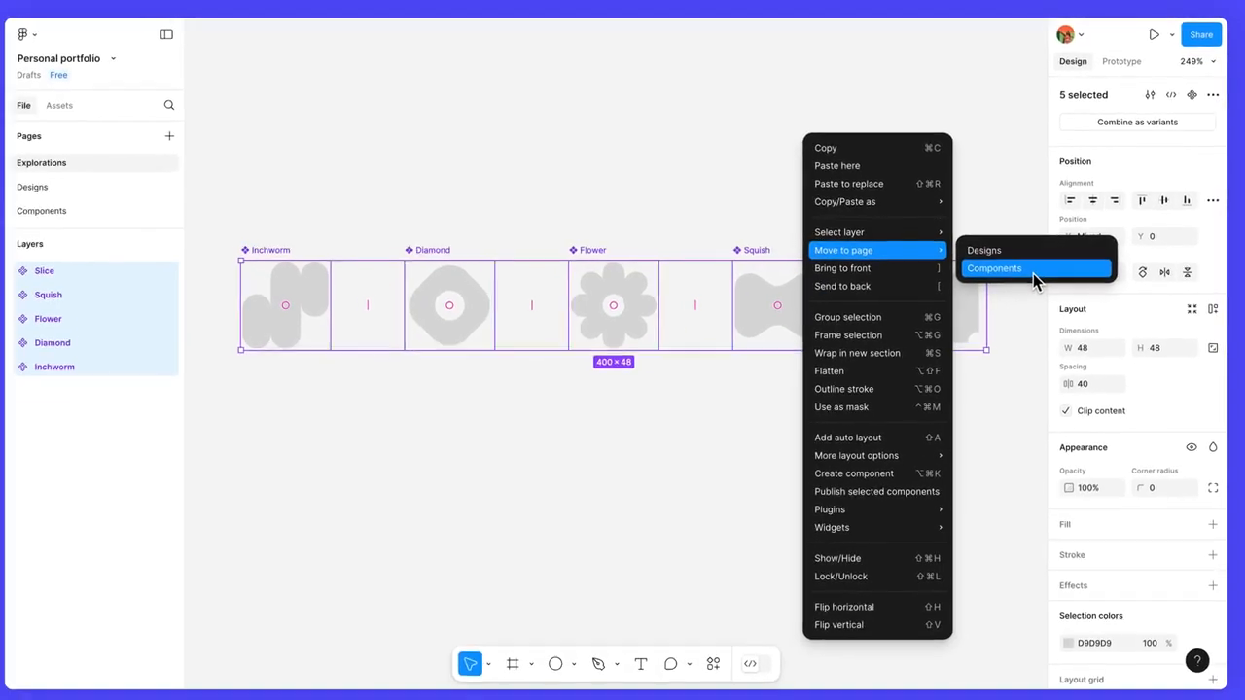
{"action": "left_click", "coordinate": [998, 329]}
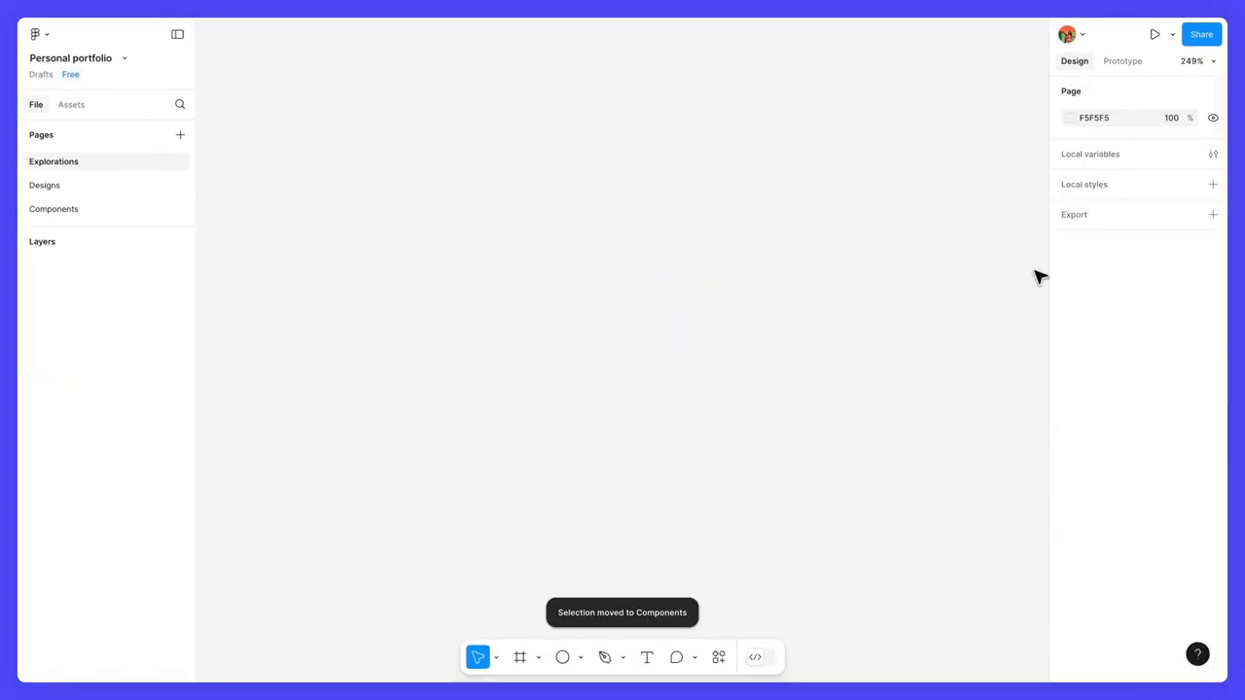